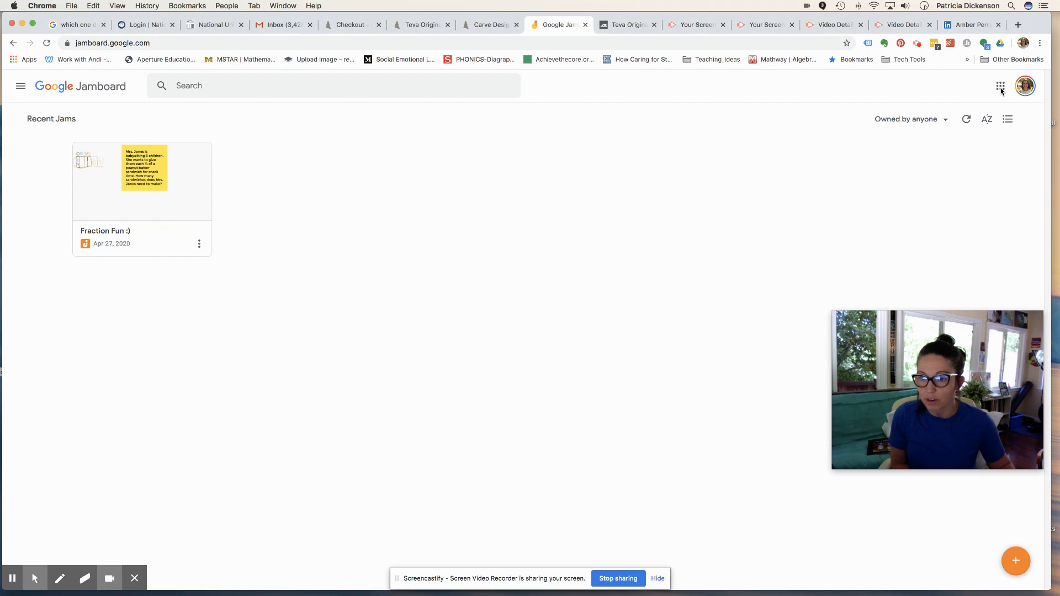
- Browse and close the Google apps grid, then create a new blank jam
click(1001, 89)
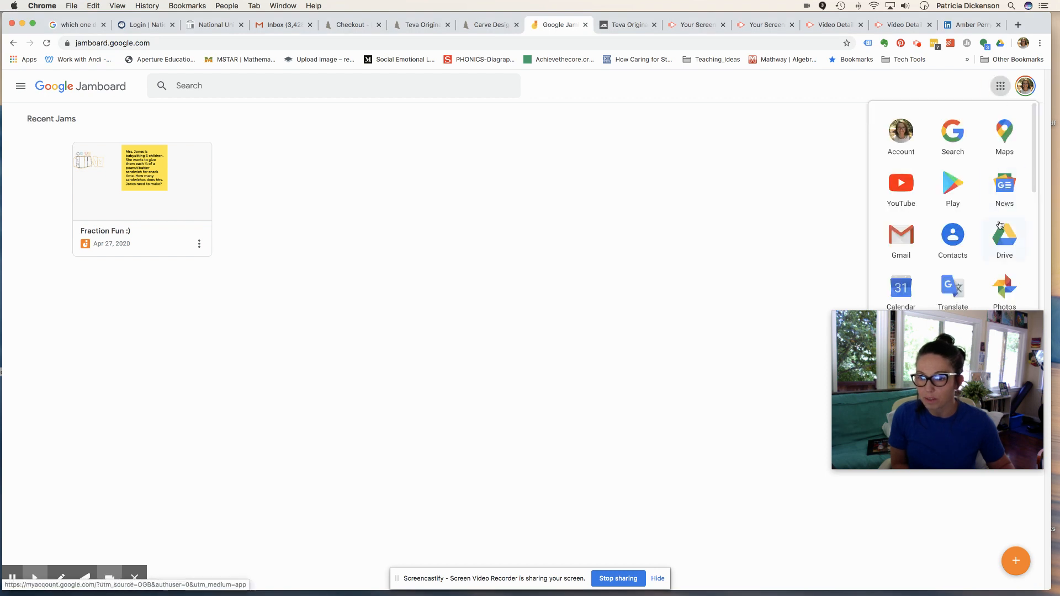
scroll(999, 223, down, 5)
scroll(1001, 224, down, 3)
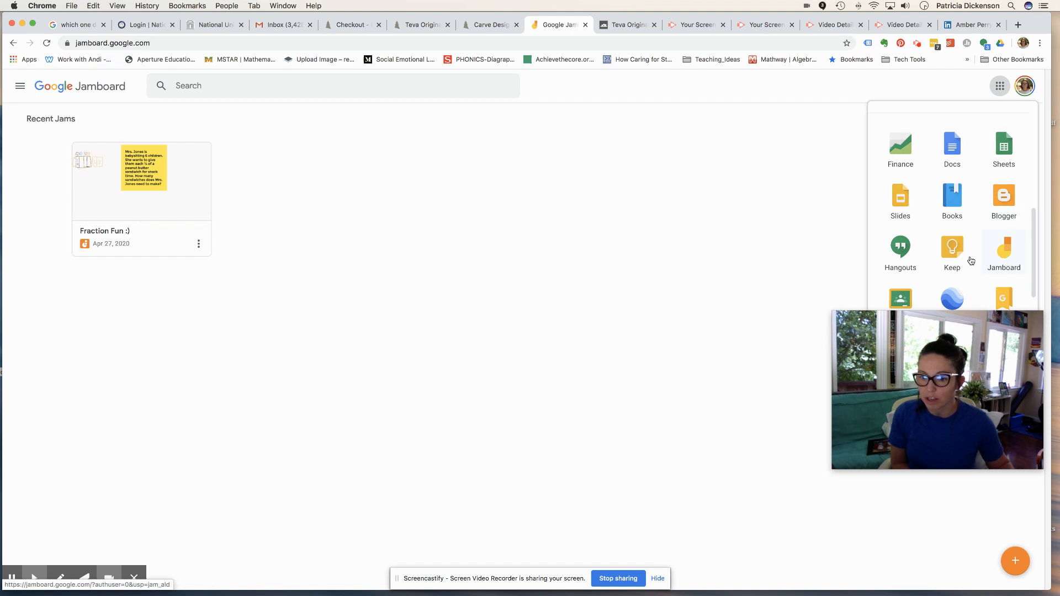
click(615, 312)
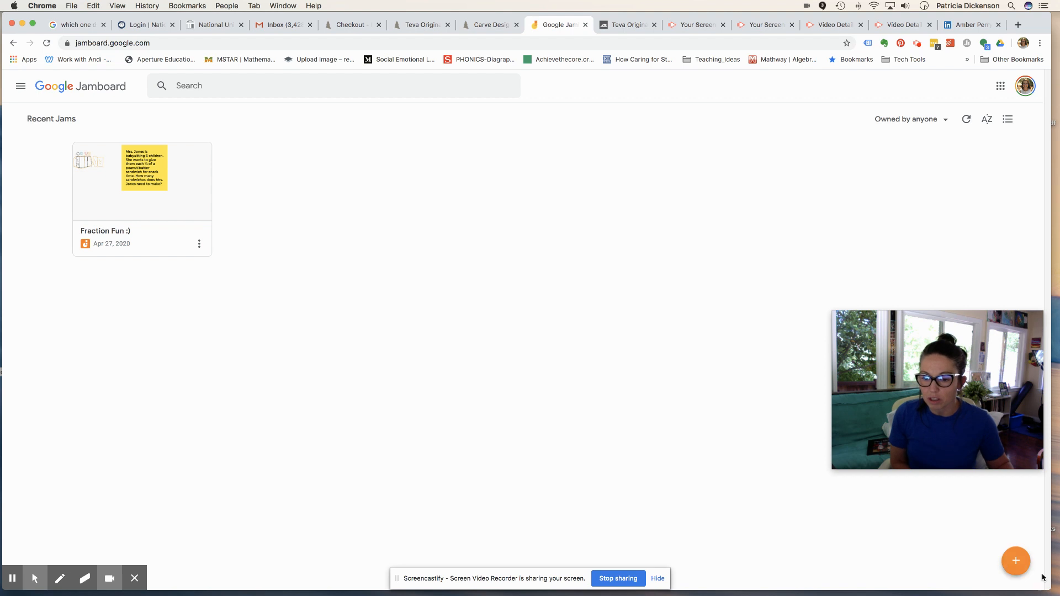
click(1018, 569)
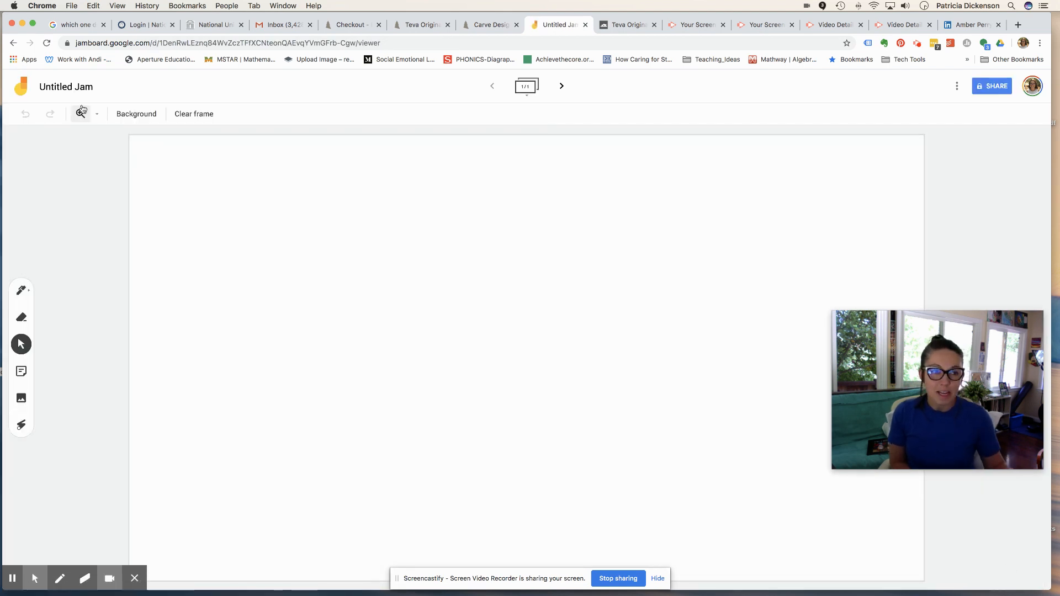
- Change the jam's title from 'Untitled Jam' to 'Warm Up'
click(68, 89)
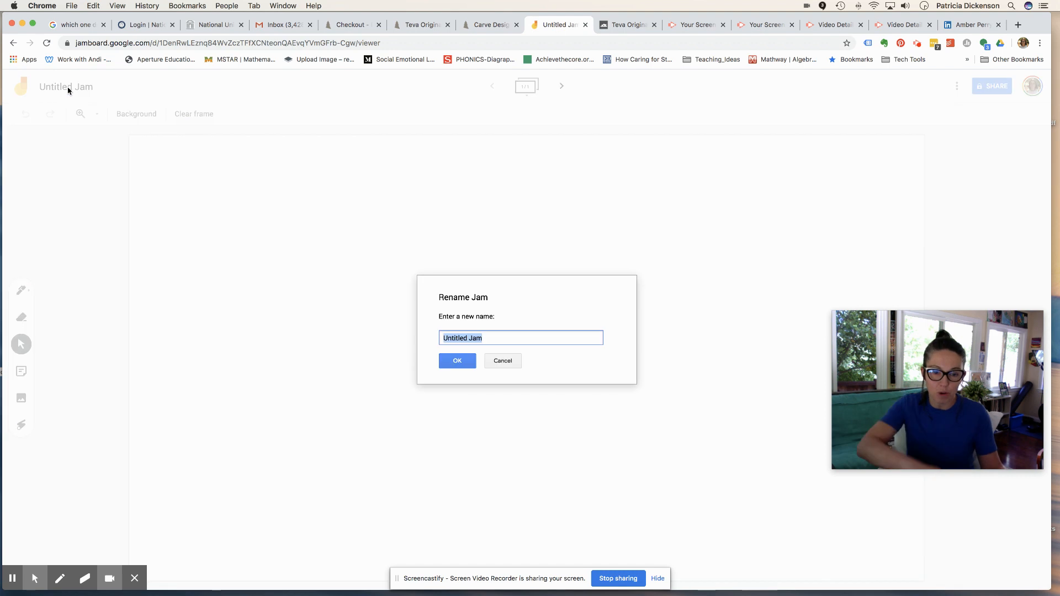
text(Warm Up)
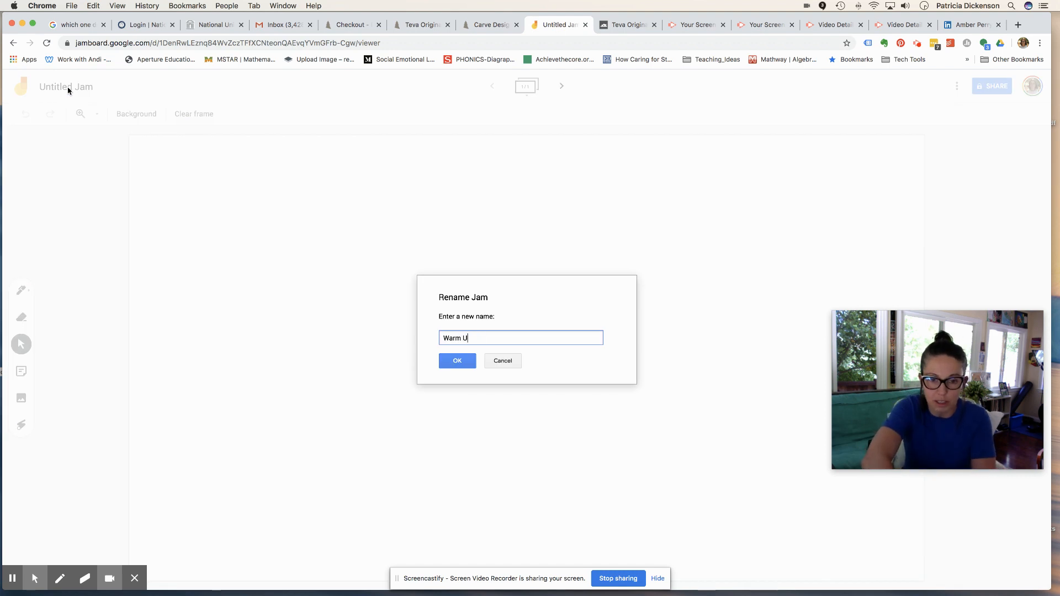
click(456, 363)
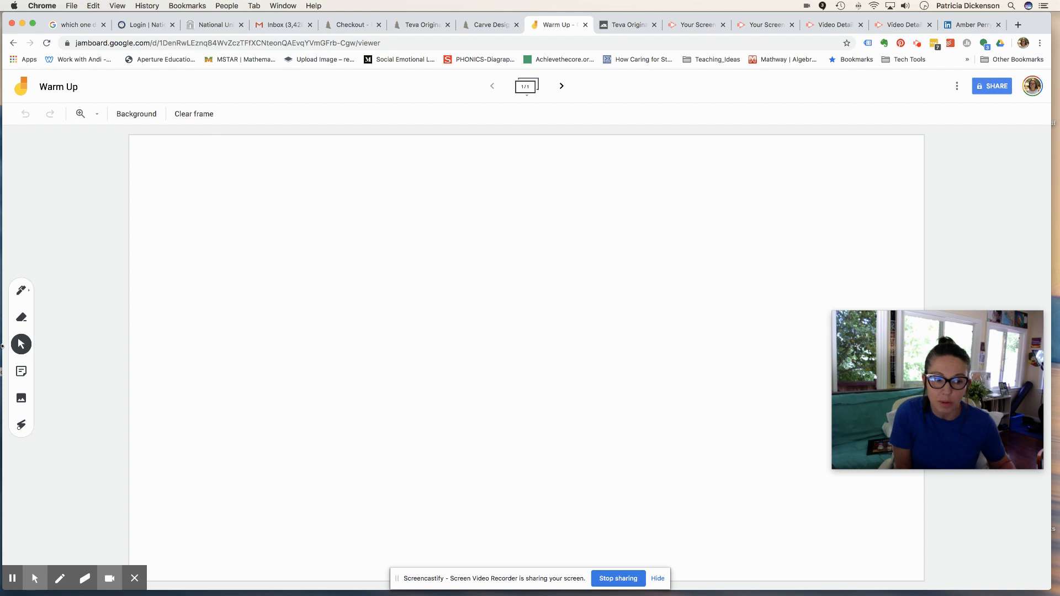
- Upload download.png from the computer onto the board
click(20, 399)
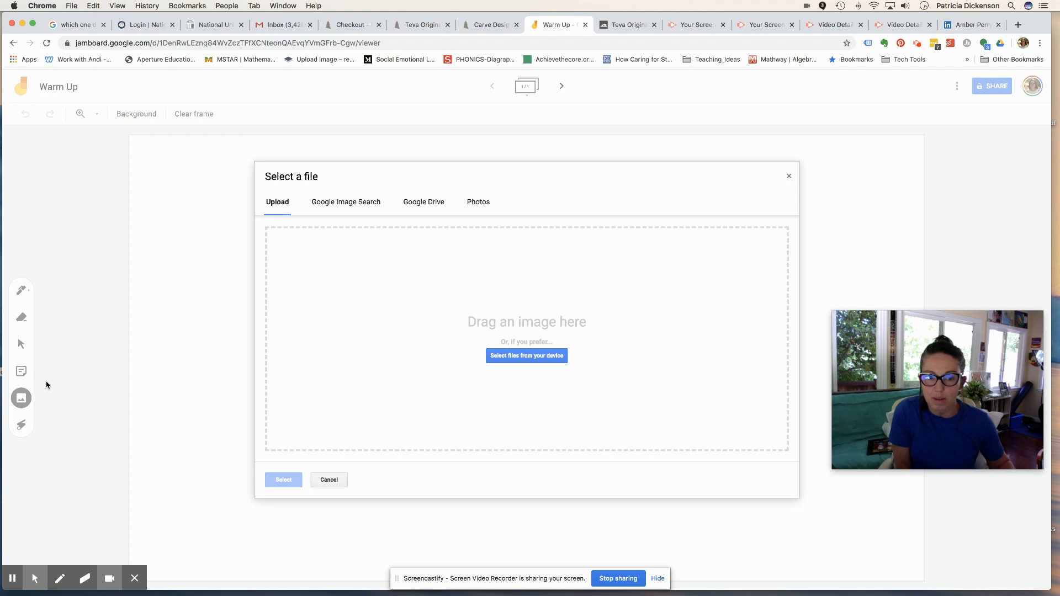
click(540, 356)
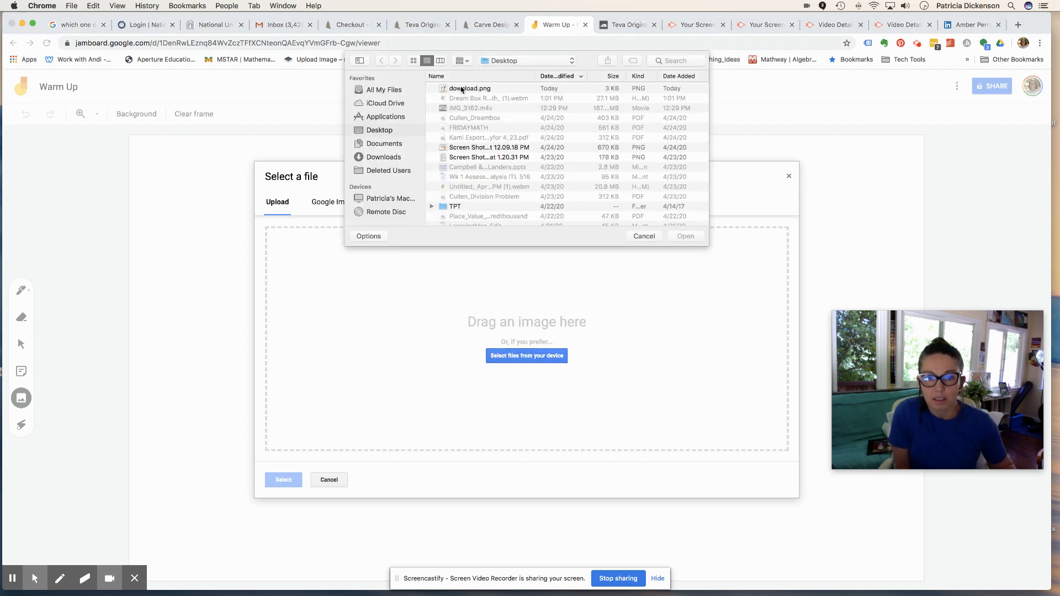
click(463, 90)
click(686, 236)
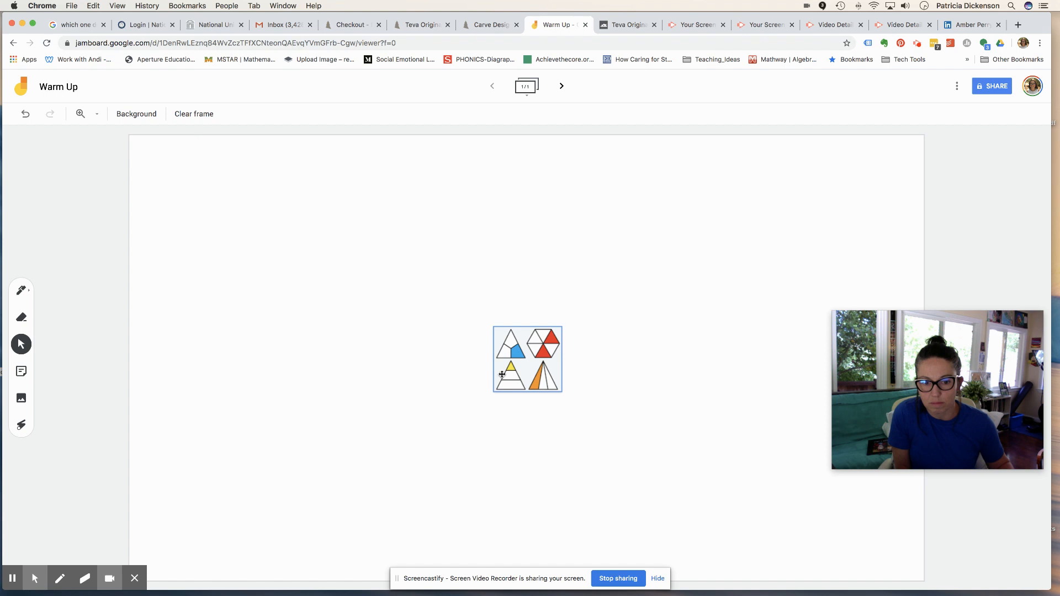
- Move the fraction shapes image up near the top and centre it
click(508, 362)
drag(508, 361, 446, 273)
drag(502, 234, 523, 233)
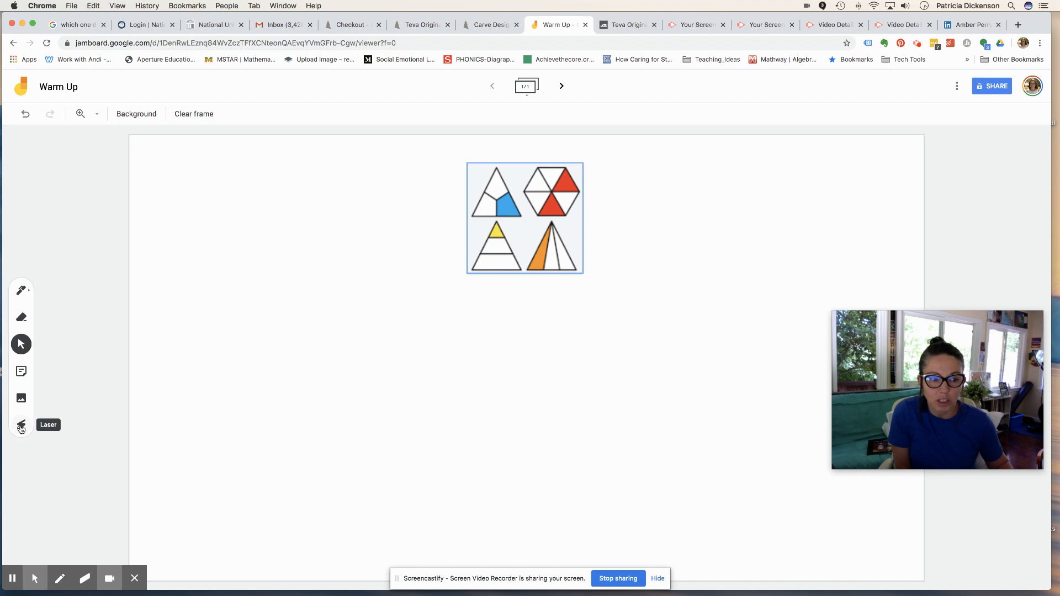
- Add a sticky note 'Which One Does not Belong? Share your thinking with the class.' below the image
click(20, 372)
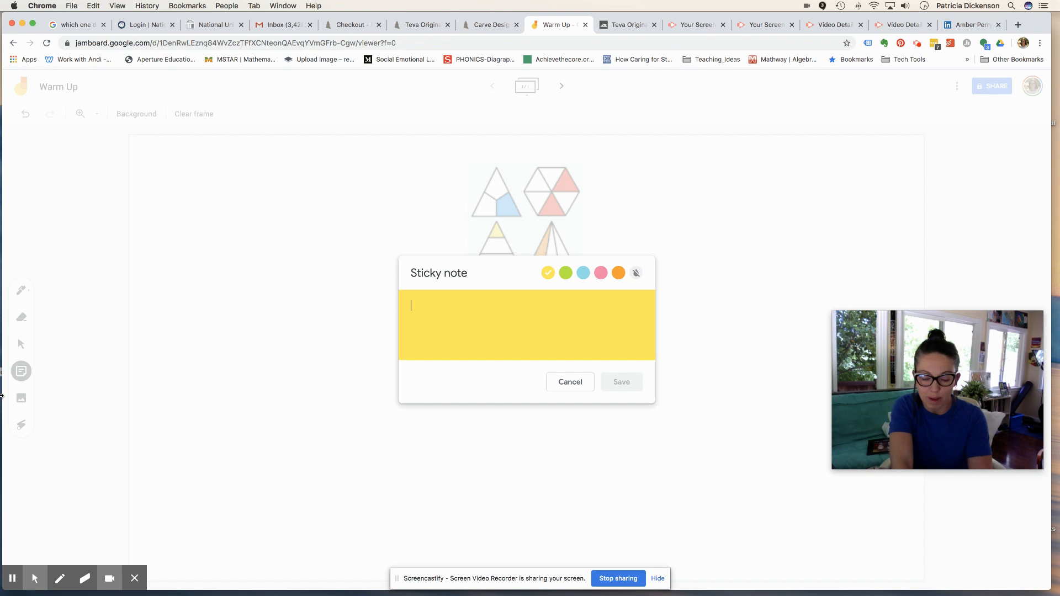
text(Whi)
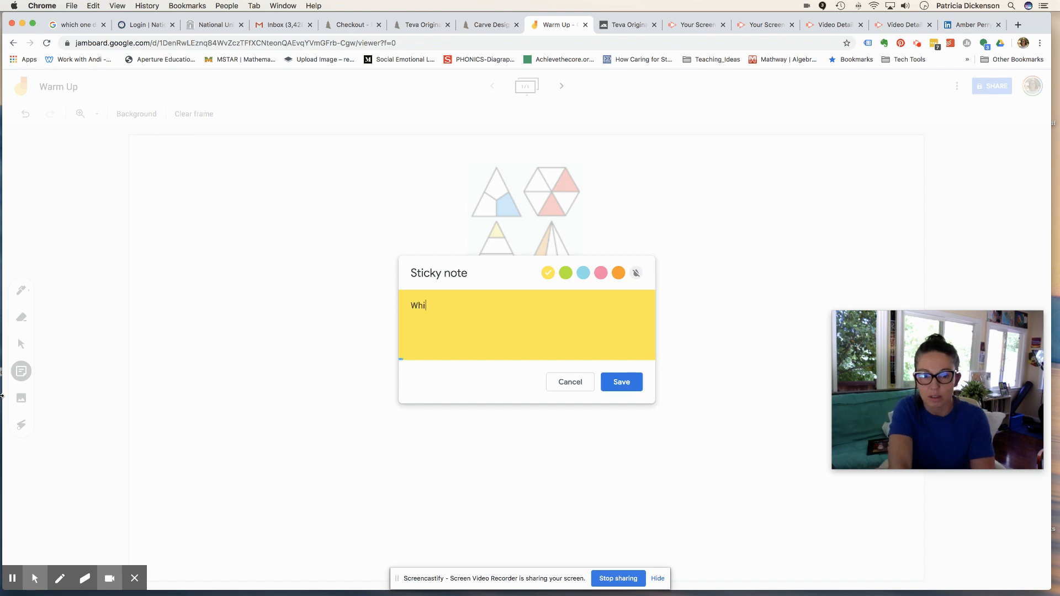
text(c h)
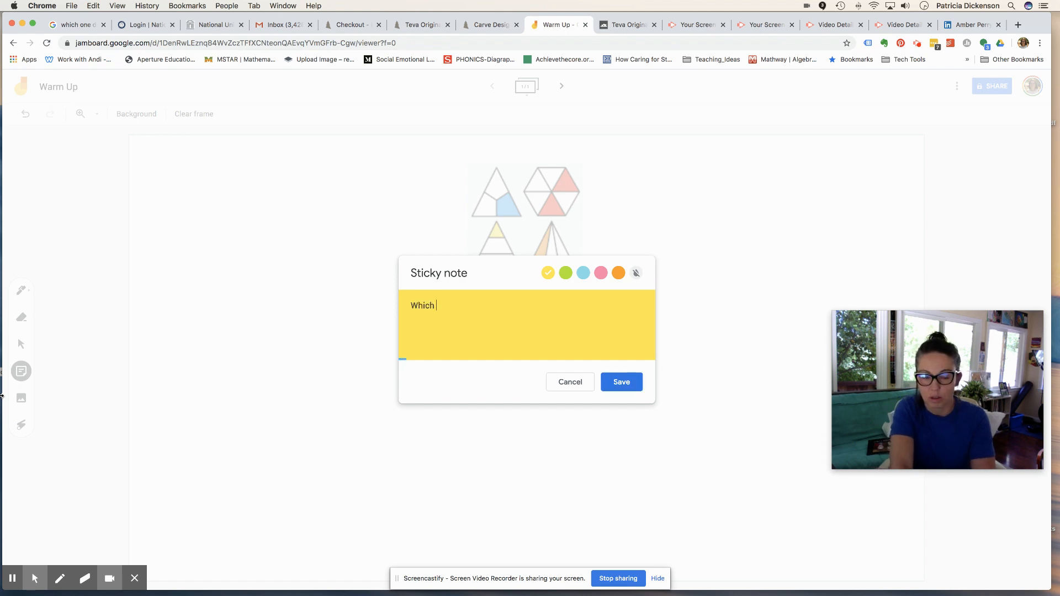
text(One Does not)
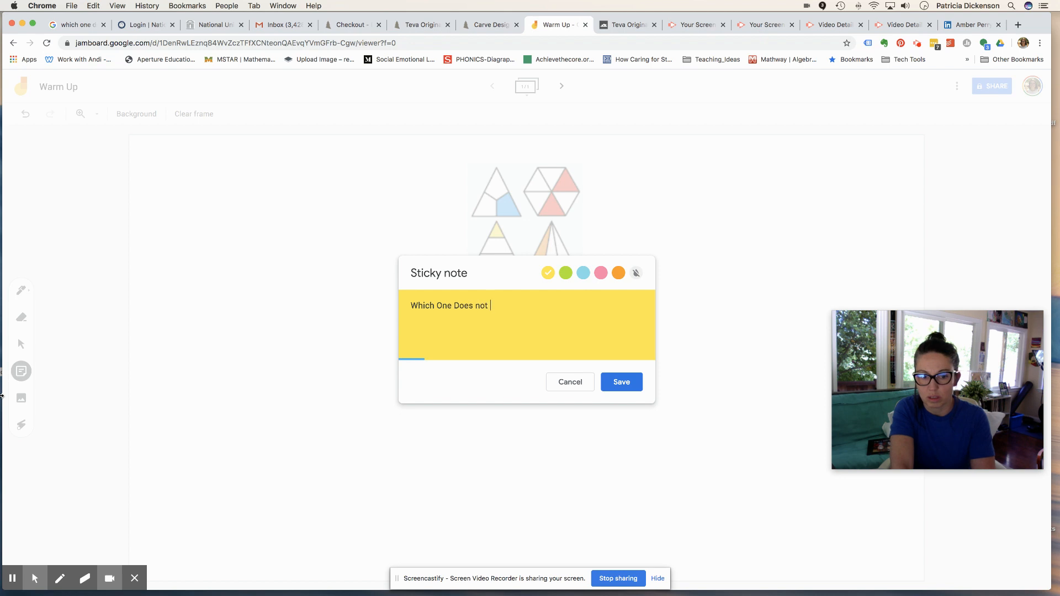
text( Belong)
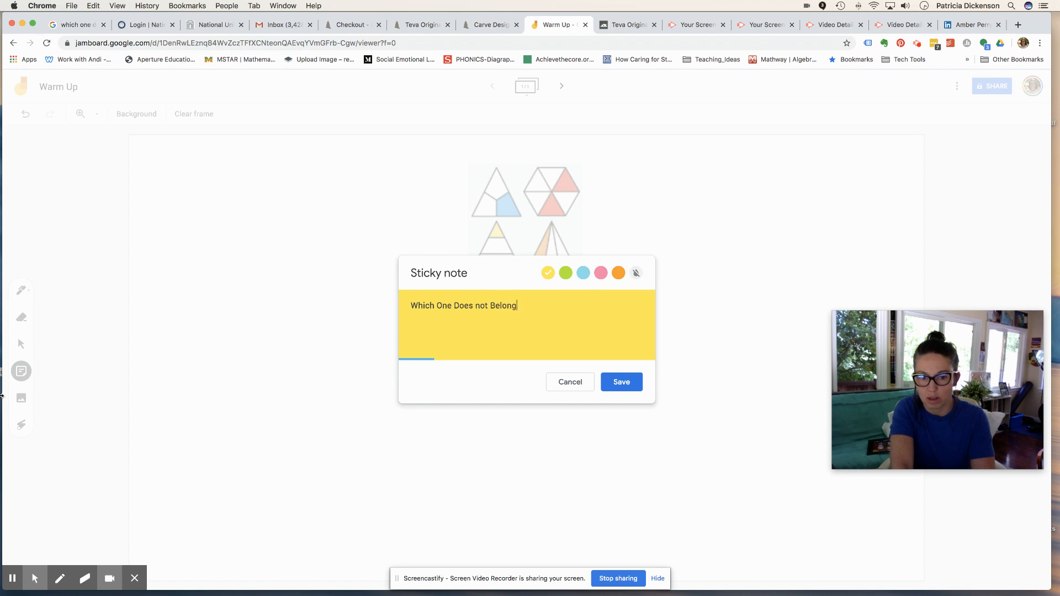
text(snw)
key(BackSpace)
key(BackSpace)
key(BackSpace)
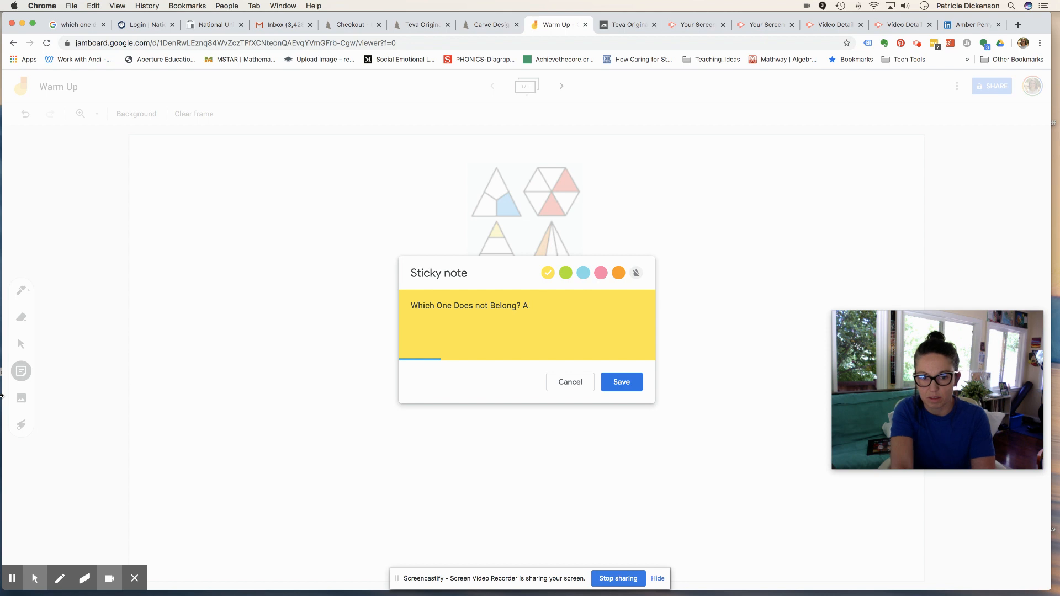
text(hare your th)
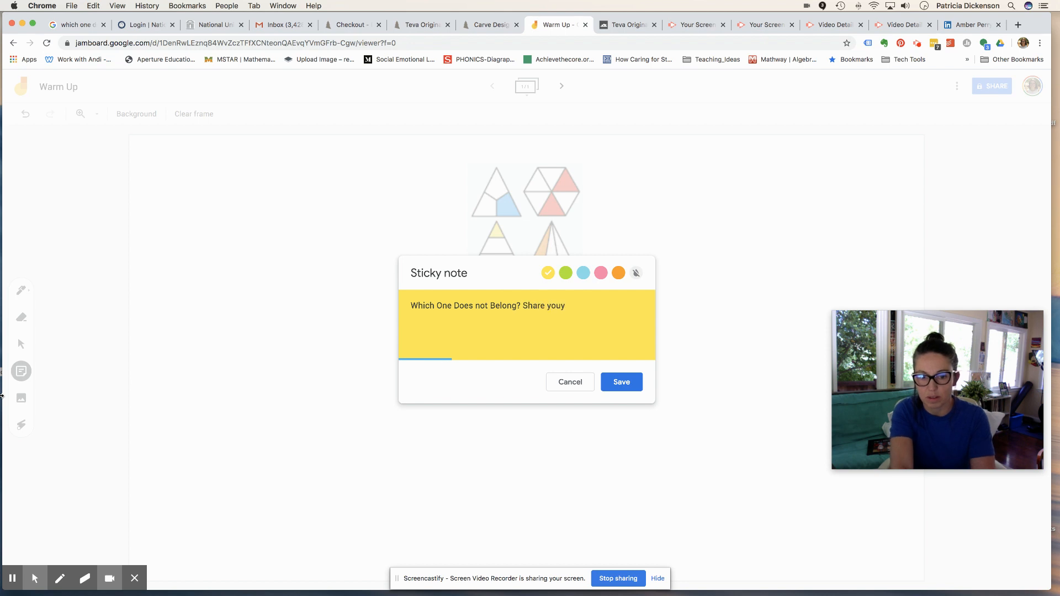
text(inking wiht th)
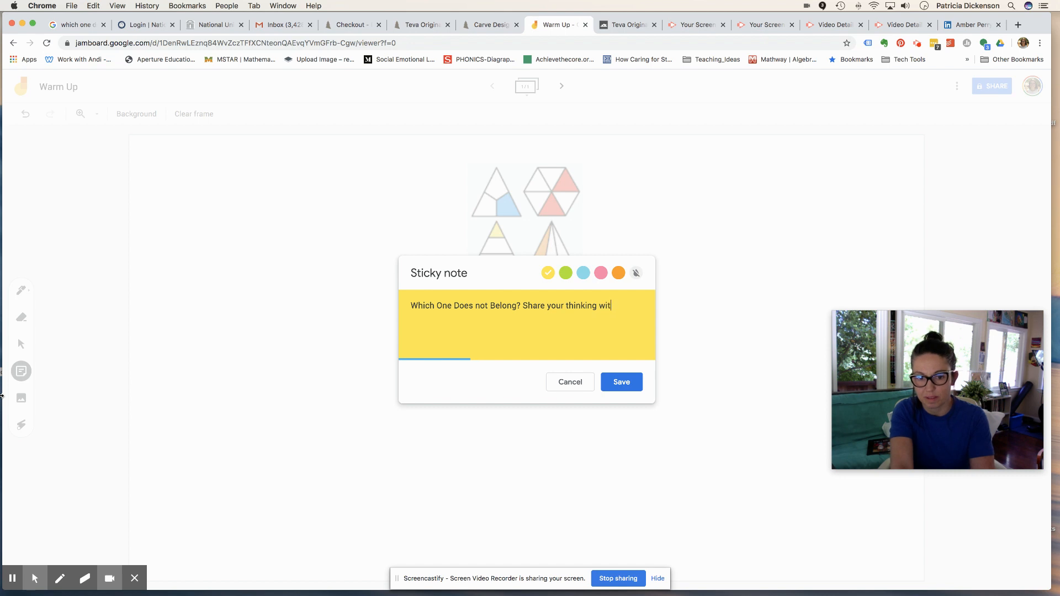
text(h the class.)
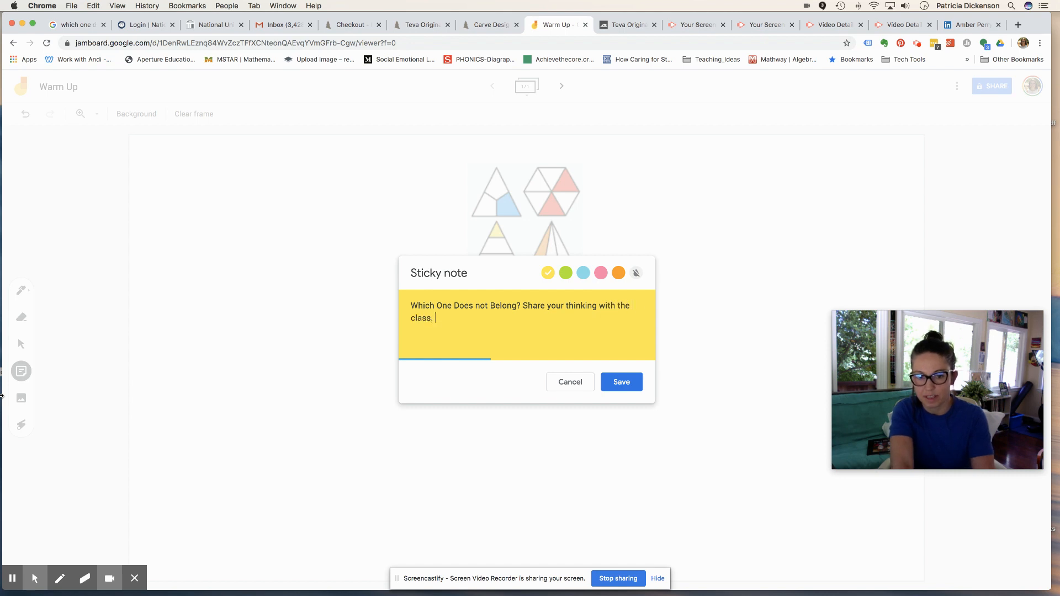
click(617, 384)
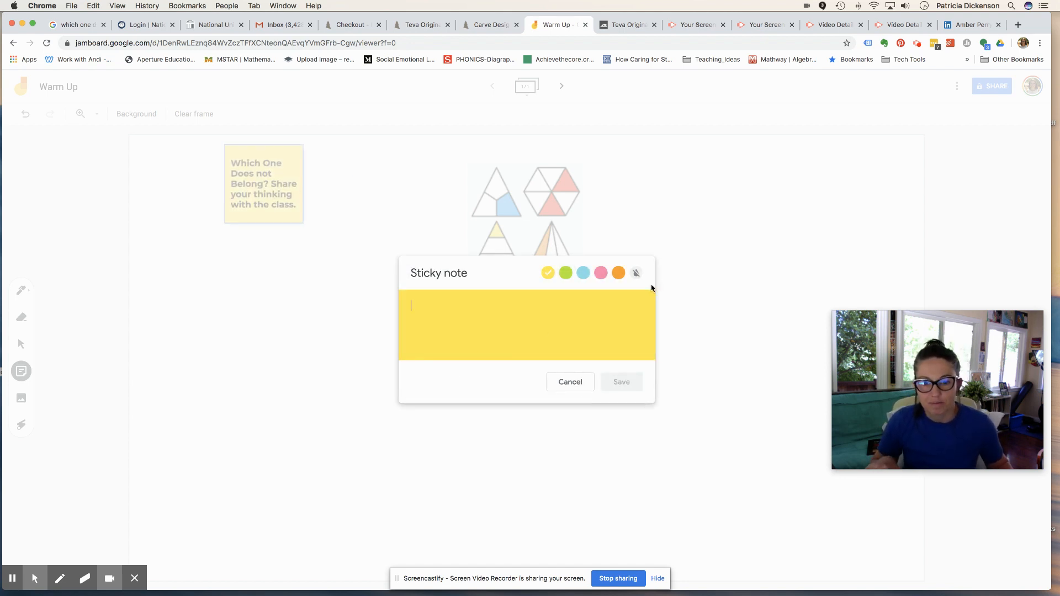
click(570, 383)
drag(275, 195, 544, 348)
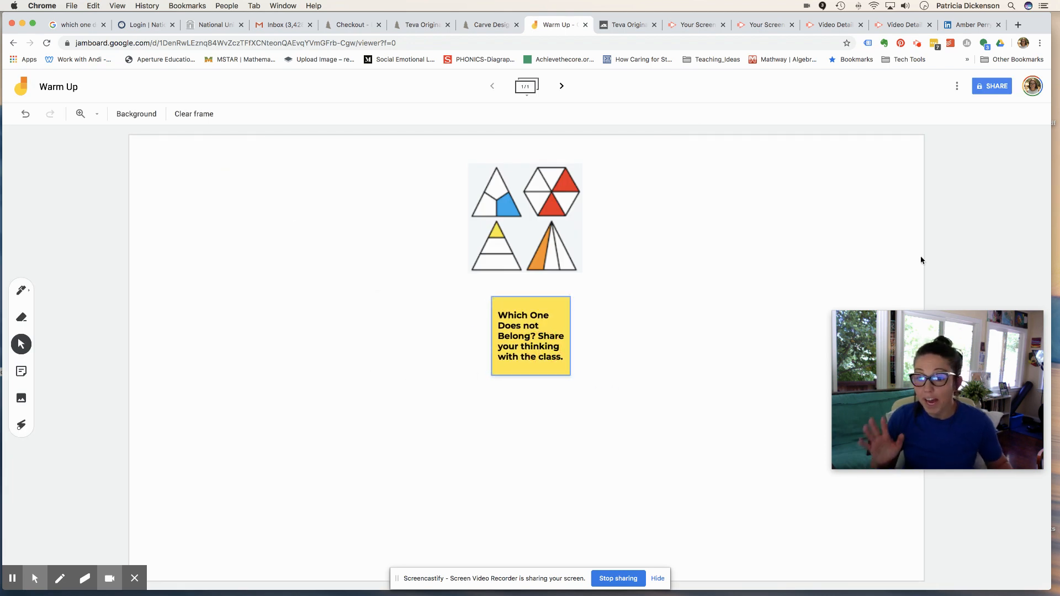
- Set link sharing to 'On - Anyone with the link' with Can edit access, and save
click(980, 90)
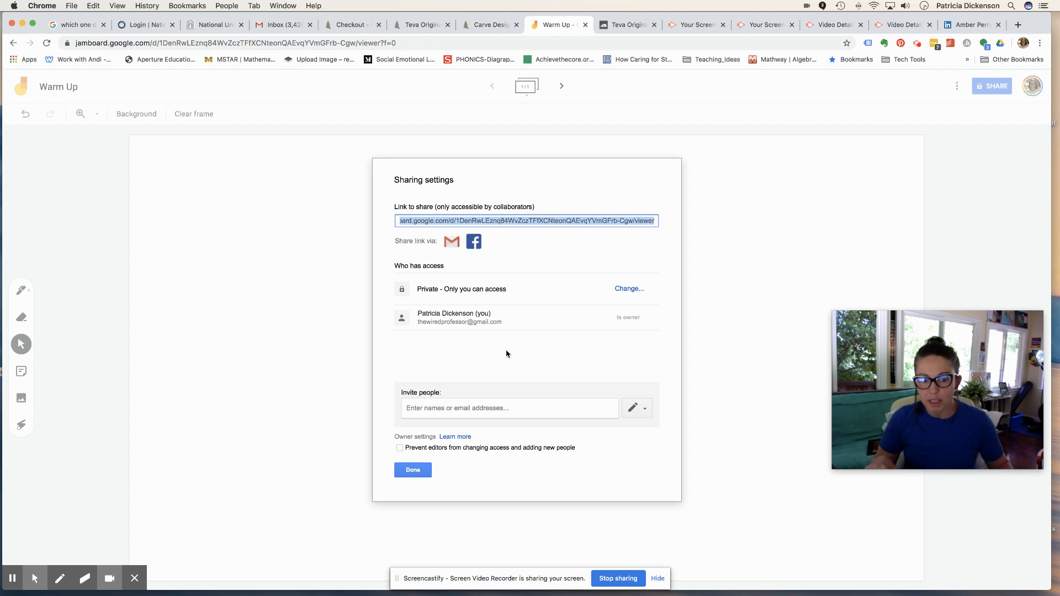
click(628, 287)
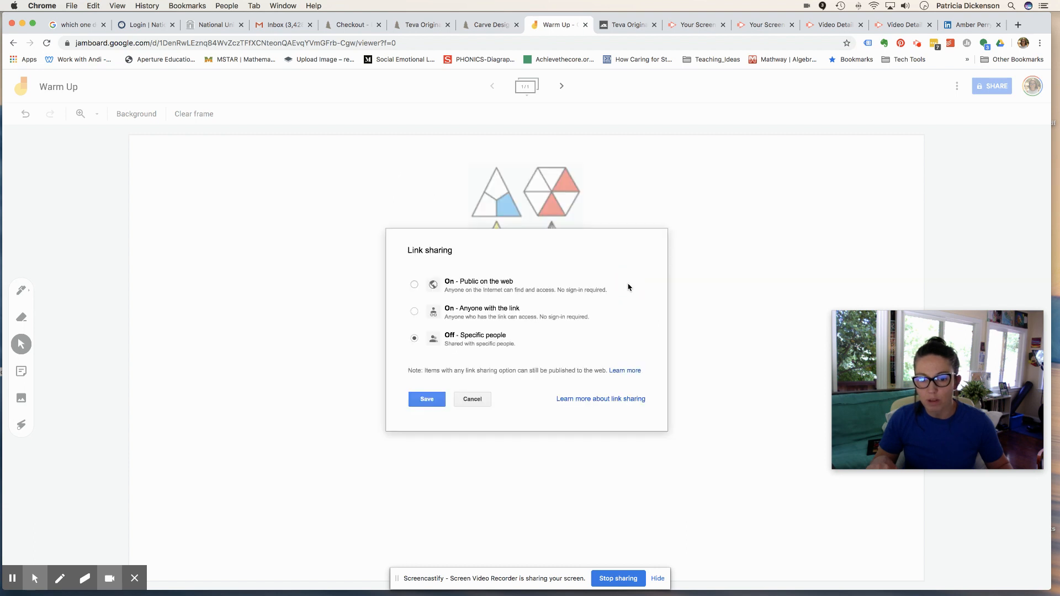
click(415, 286)
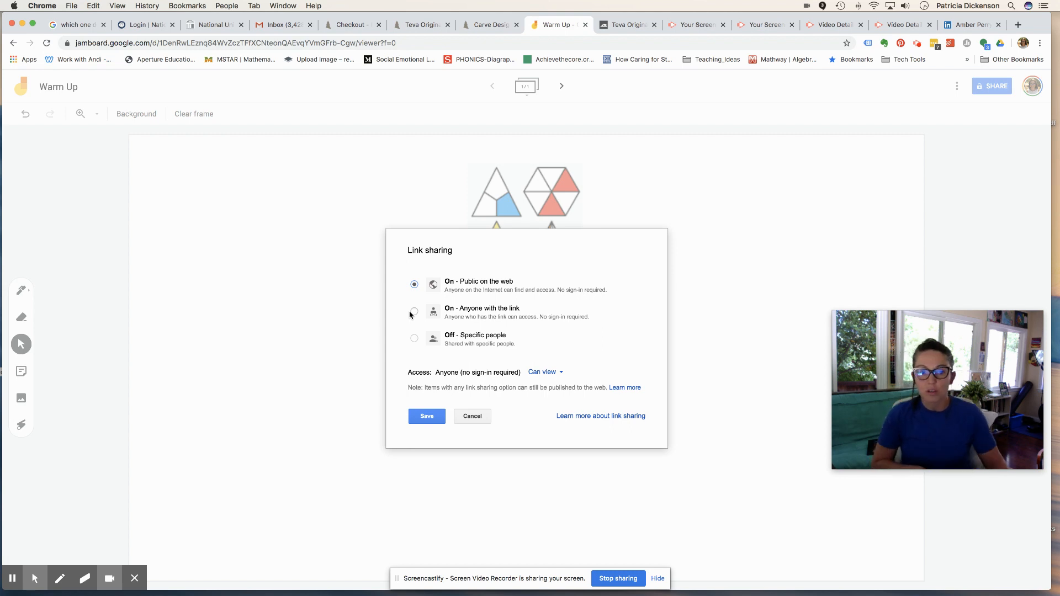
click(411, 312)
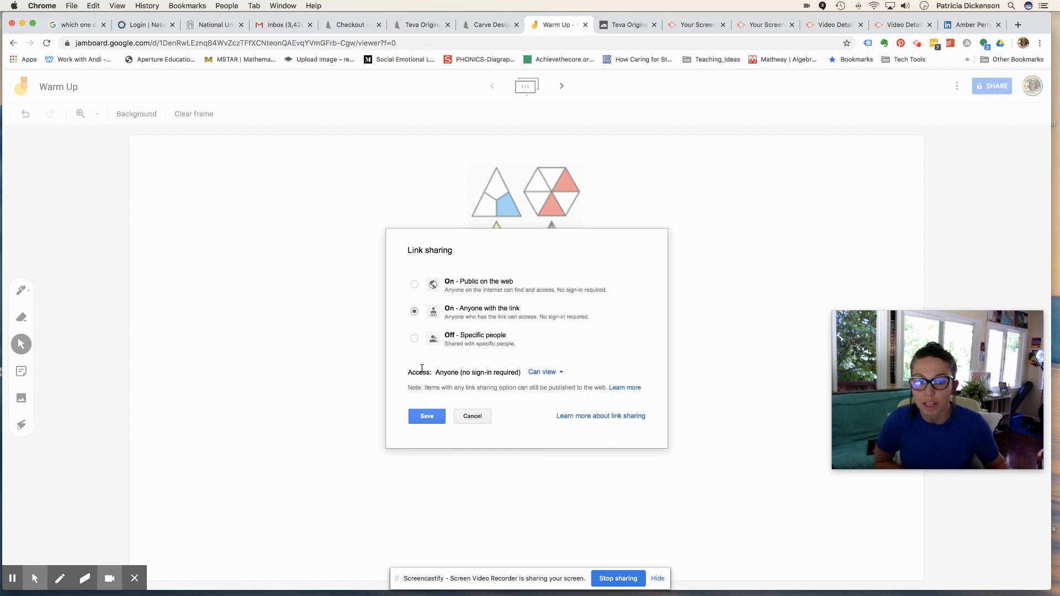
click(557, 377)
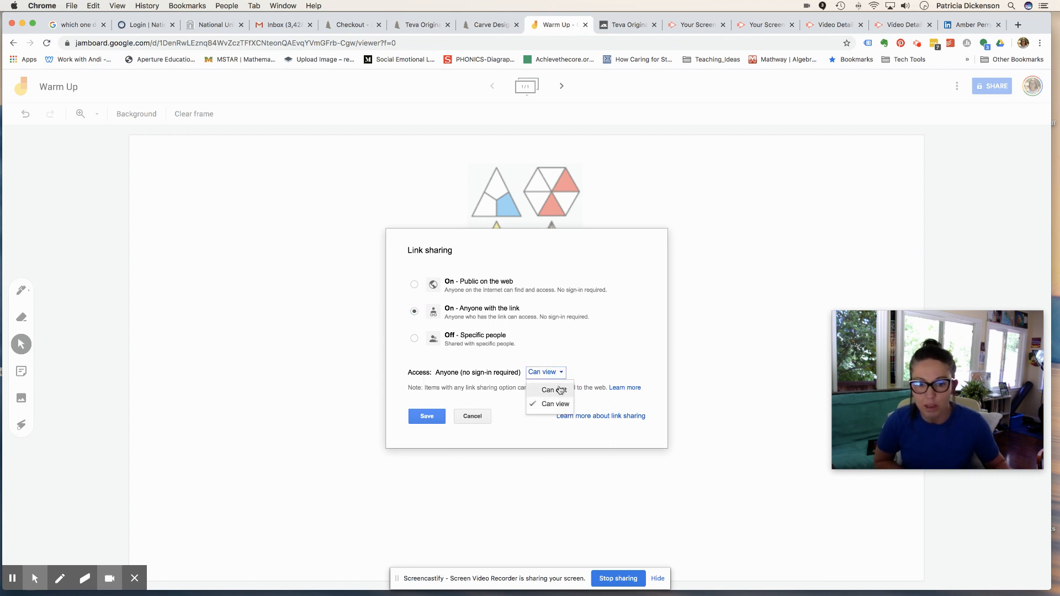
click(555, 391)
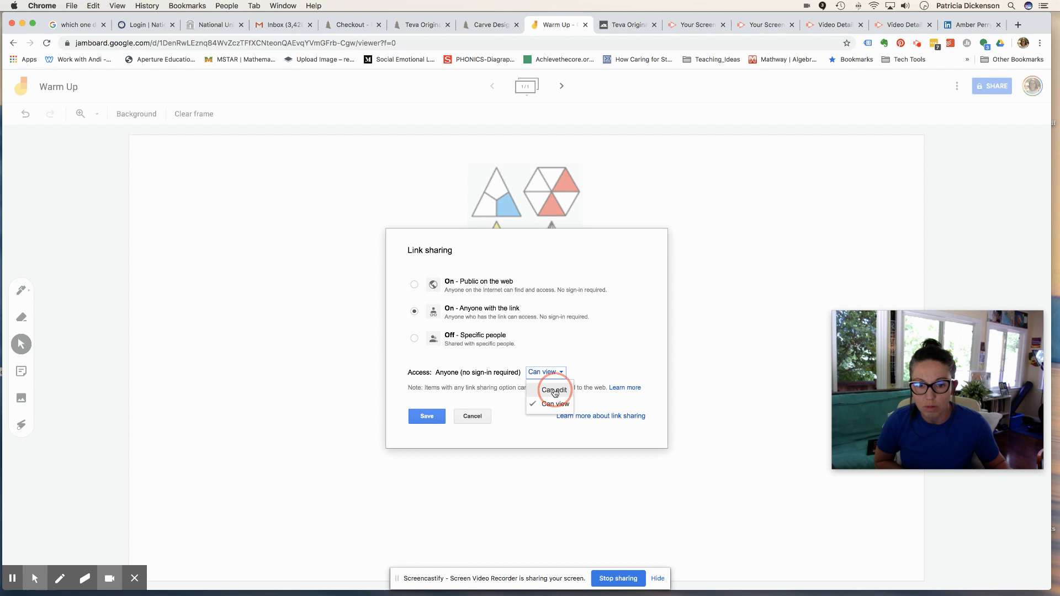
click(426, 417)
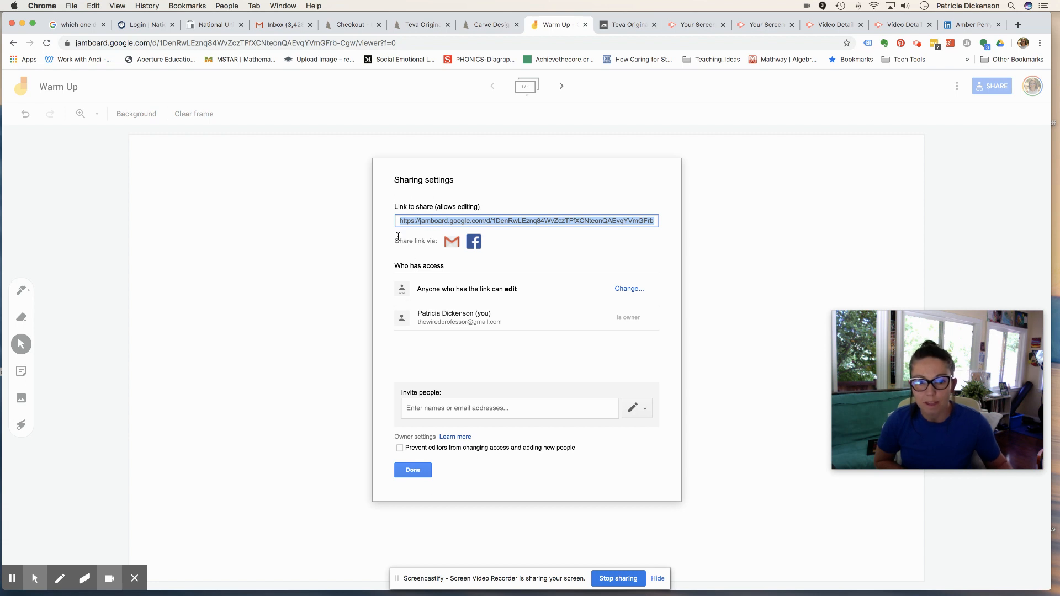
click(409, 472)
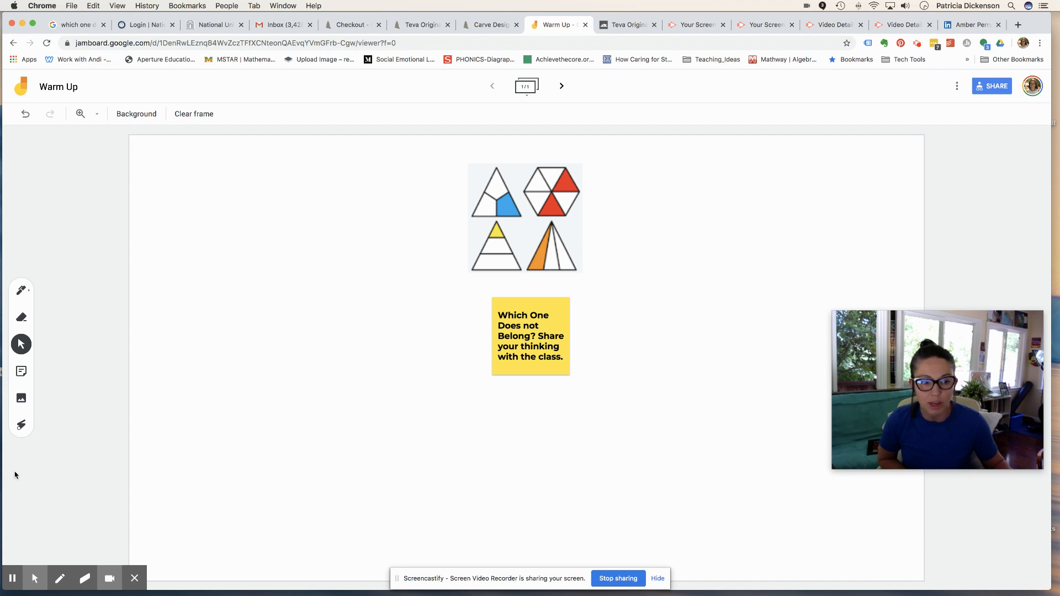
- Sweep the laser across the shapes image and circle the sticky note, then pick the pen
click(21, 430)
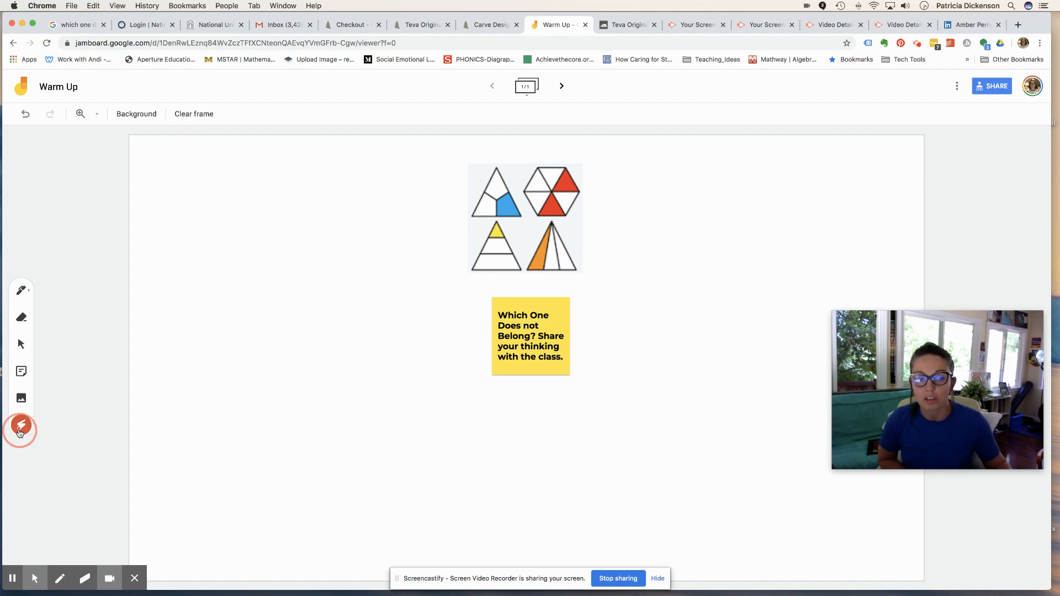
mouse_move(486, 214)
mouse_down()
mouse_move(589, 213)
mouse_move(502, 294)
mouse_move(412, 340)
mouse_move(369, 343)
mouse_up()
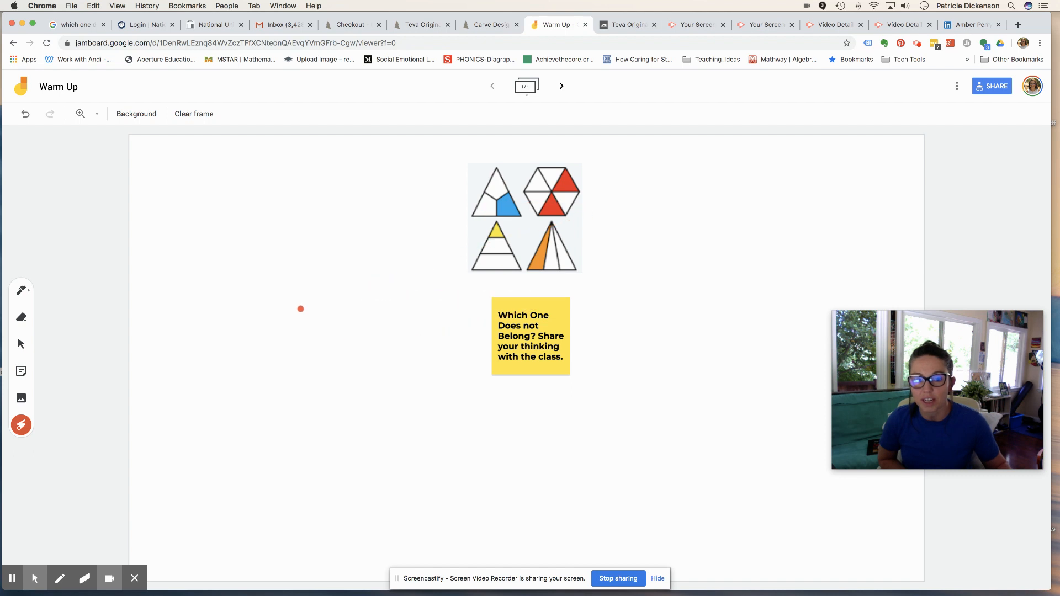
mouse_move(460, 331)
mouse_down()
mouse_move(378, 421)
mouse_move(486, 298)
mouse_up()
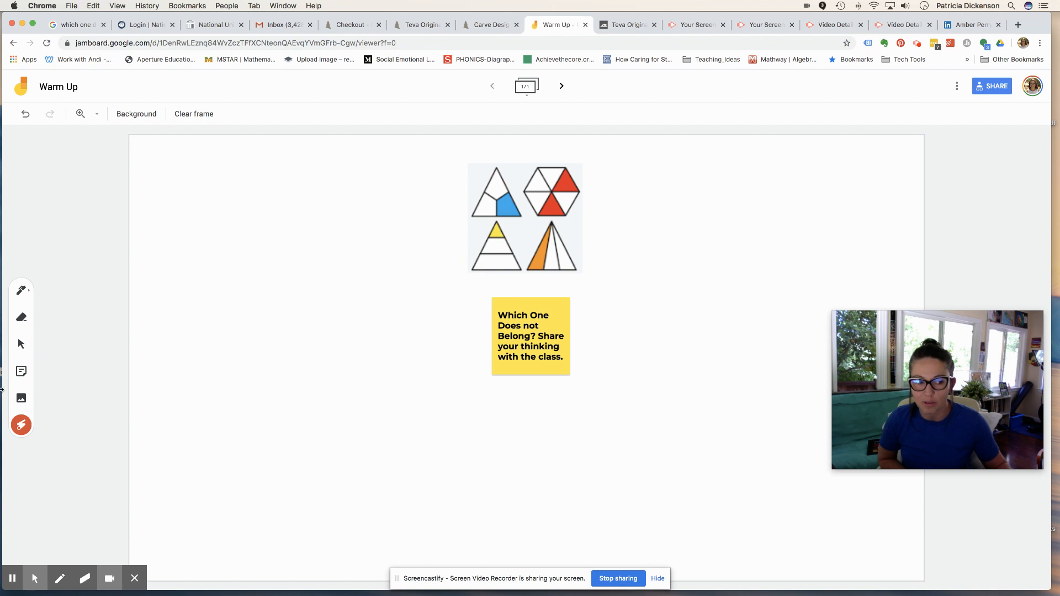
click(23, 292)
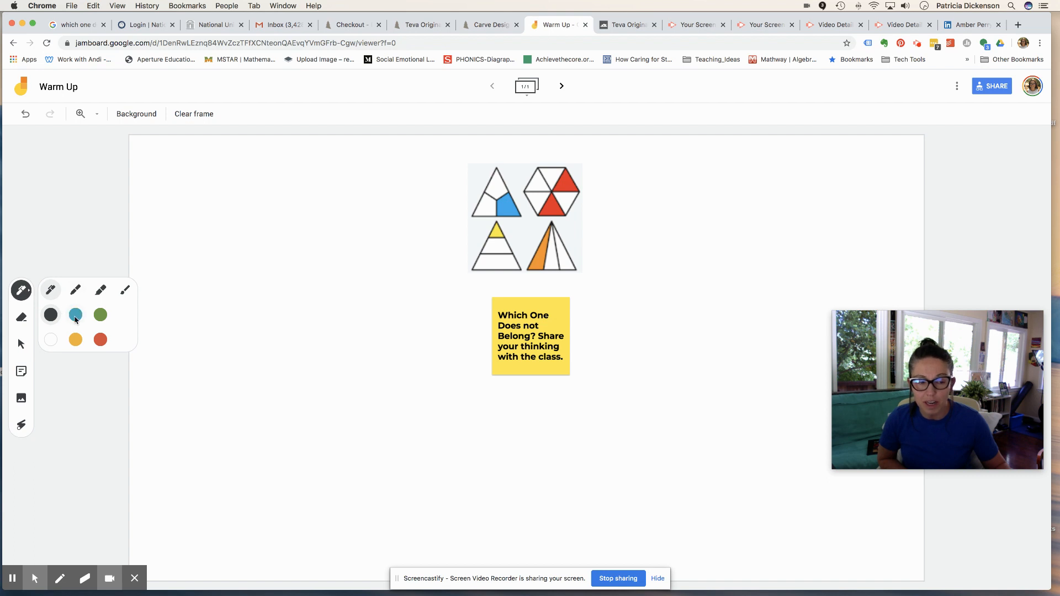
- In blue pen, write 1/3 left of the shapes image and 2/6 to its right
click(76, 315)
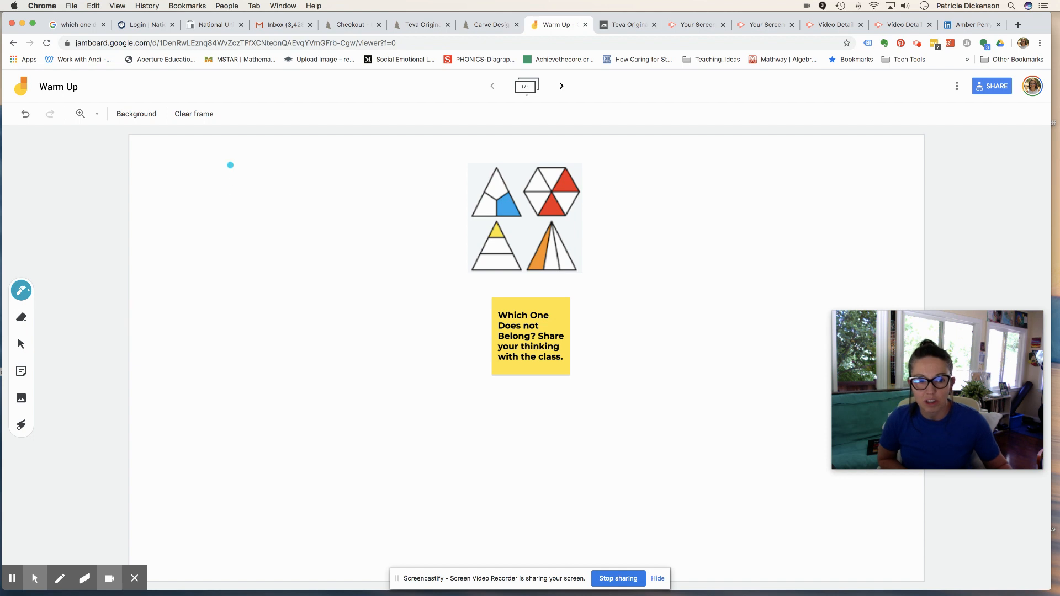
mouse_move(230, 165)
mouse_down()
mouse_move(230, 186)
mouse_move(206, 212)
mouse_move(233, 217)
mouse_move(222, 228)
mouse_up()
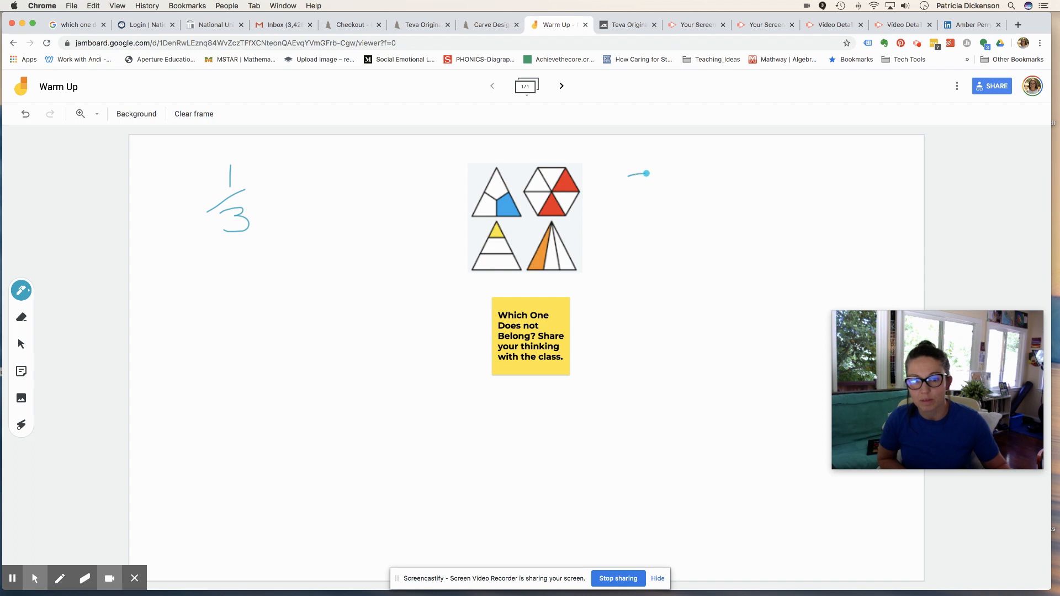
mouse_move(633, 192)
mouse_down()
mouse_move(665, 199)
mouse_move(635, 236)
mouse_move(643, 235)
mouse_up()
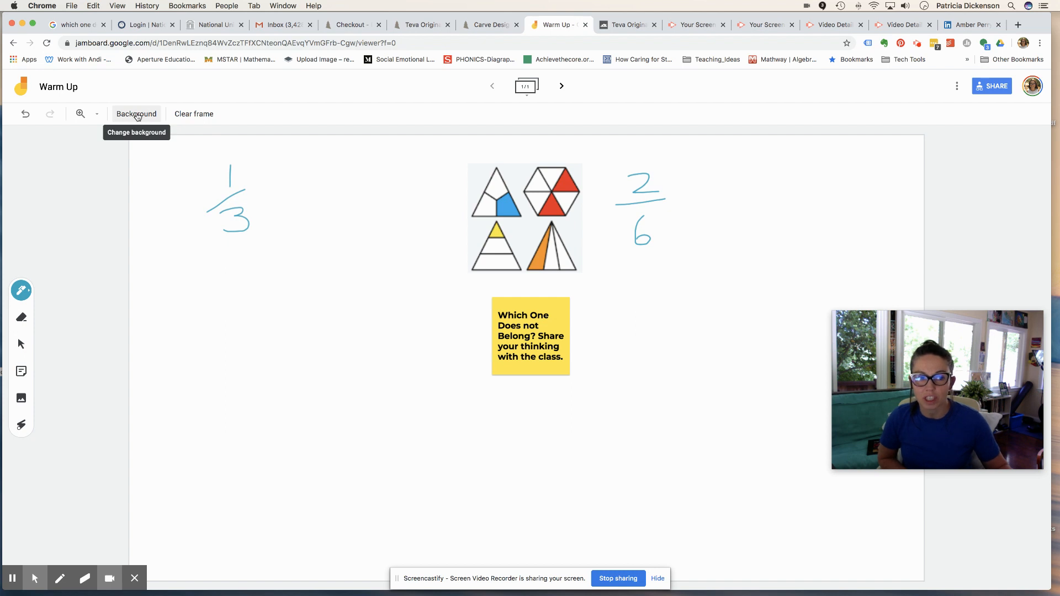
- Try dotted, lined, grid and blank backgrounds, then undo twice back to lined paper
click(137, 115)
click(143, 141)
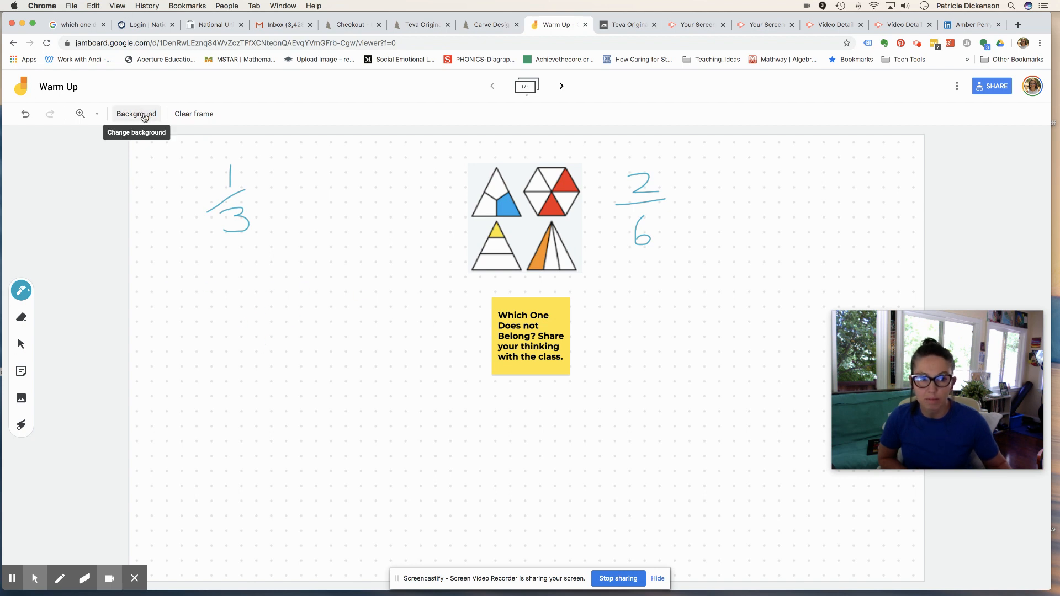
click(154, 119)
click(162, 136)
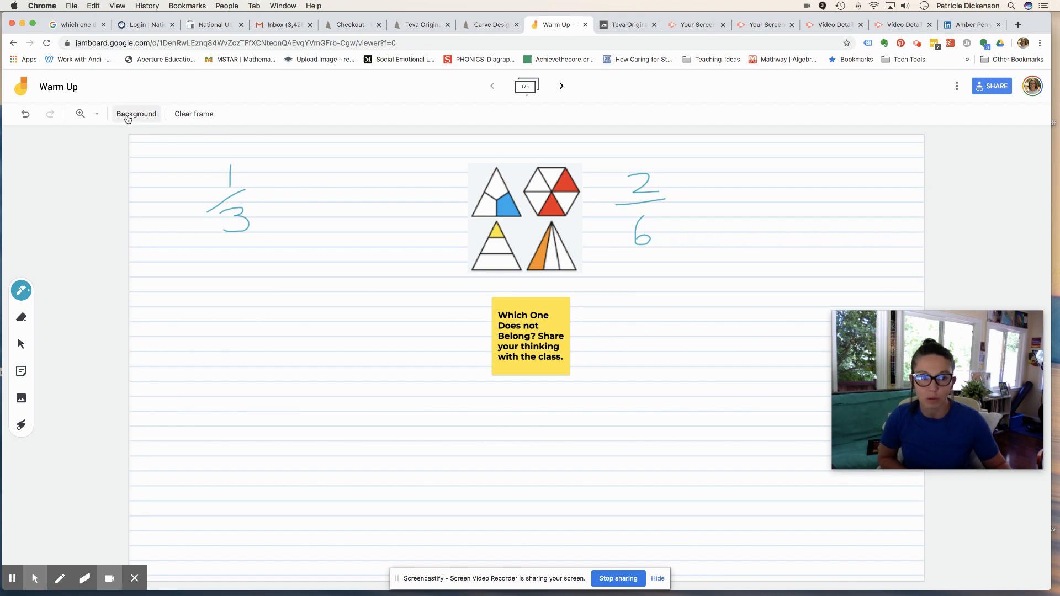
click(129, 118)
click(197, 136)
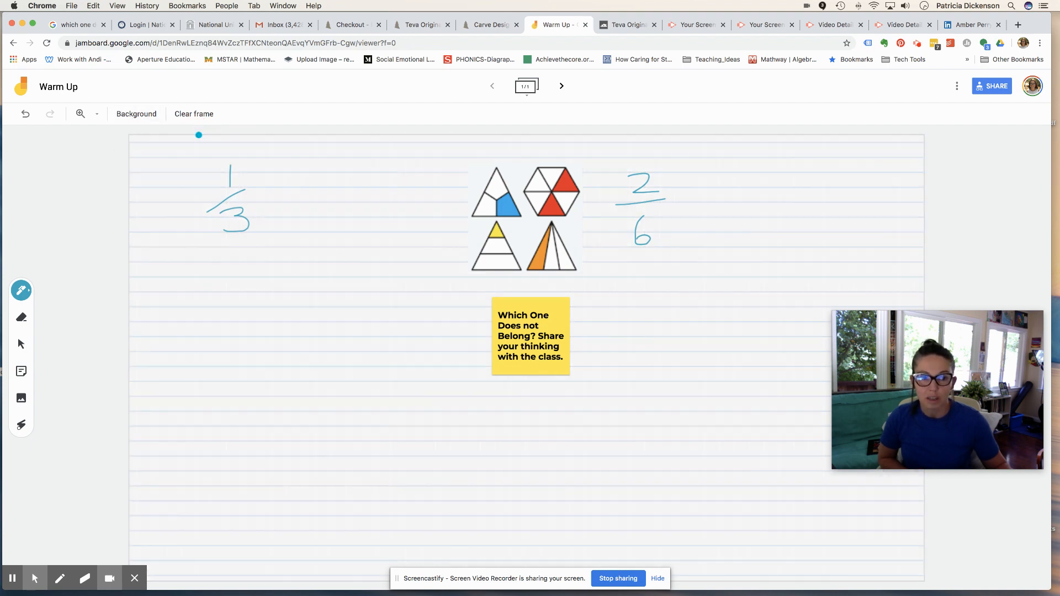
click(138, 114)
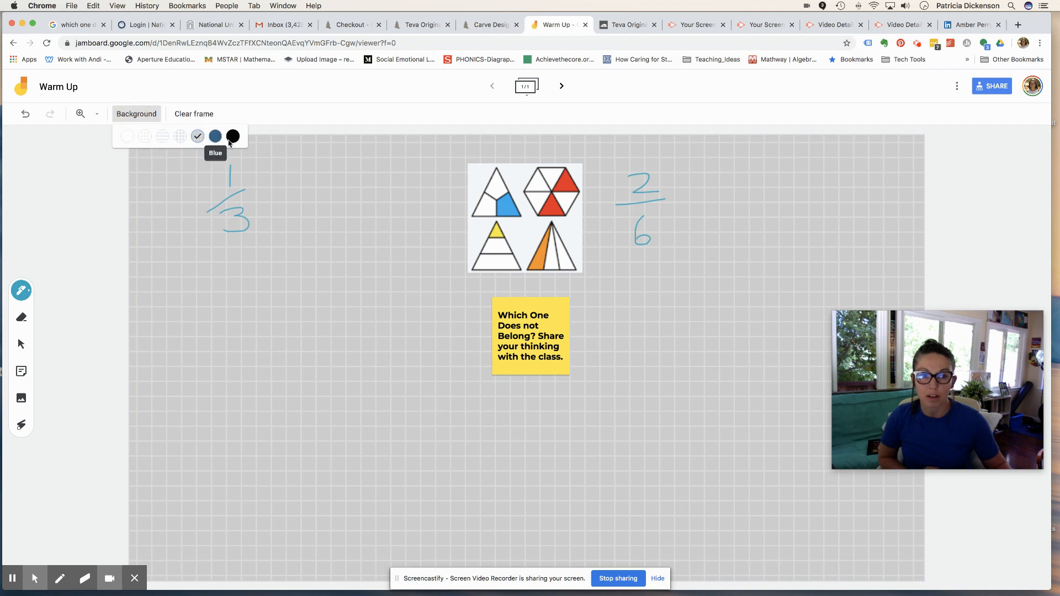
click(127, 135)
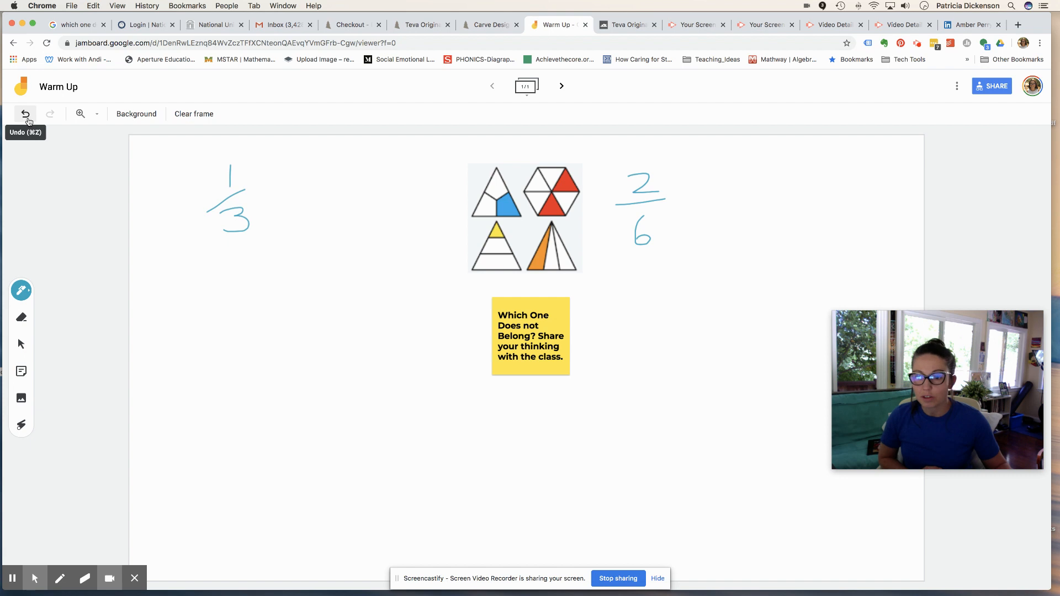
click(26, 116)
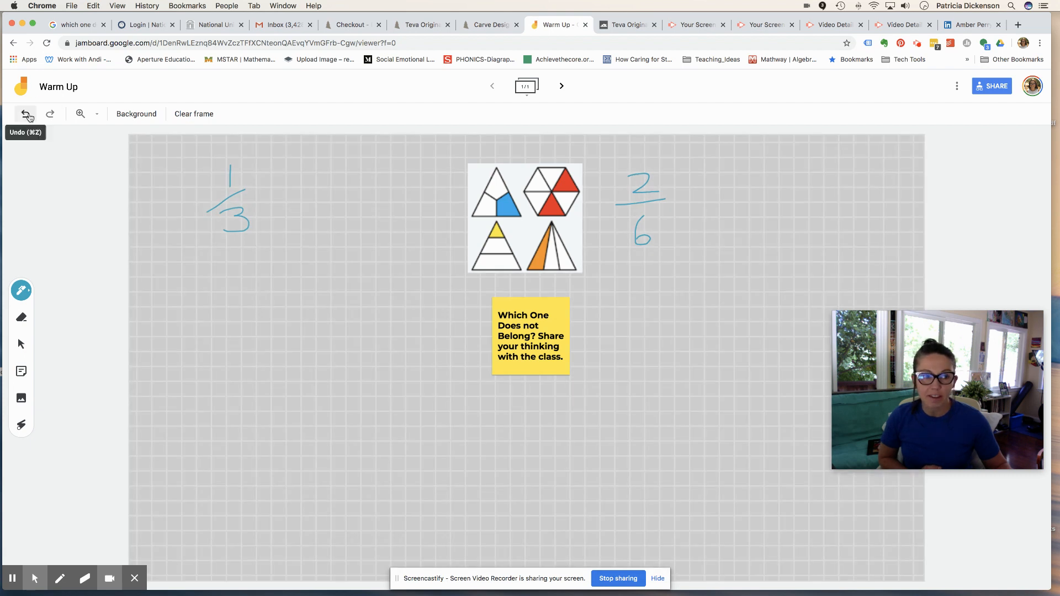
click(26, 114)
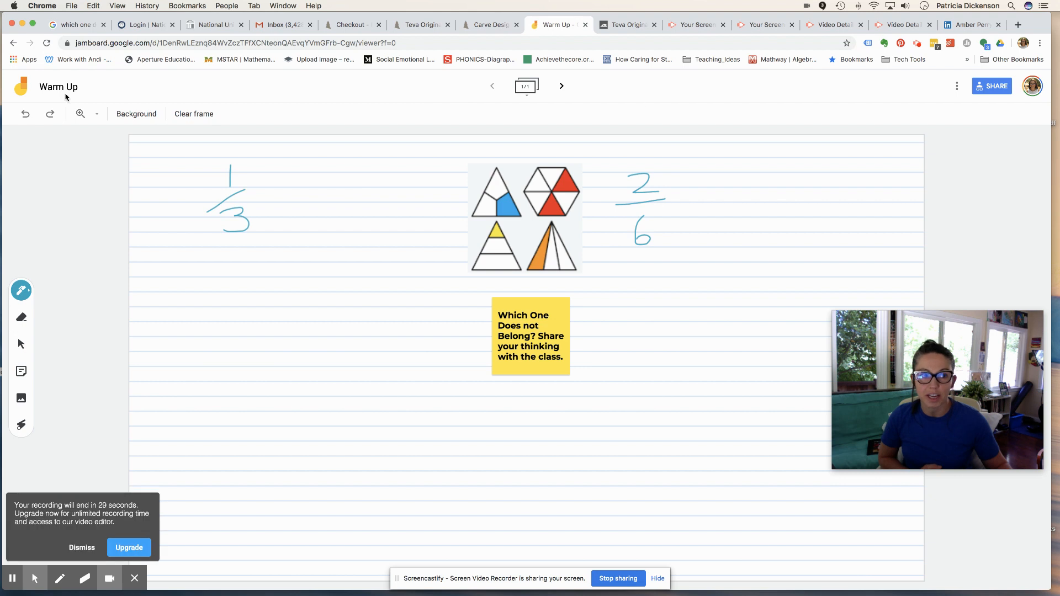
- Add a second blank frame, then open the Fraction Fun jam and start inserting an image
click(561, 86)
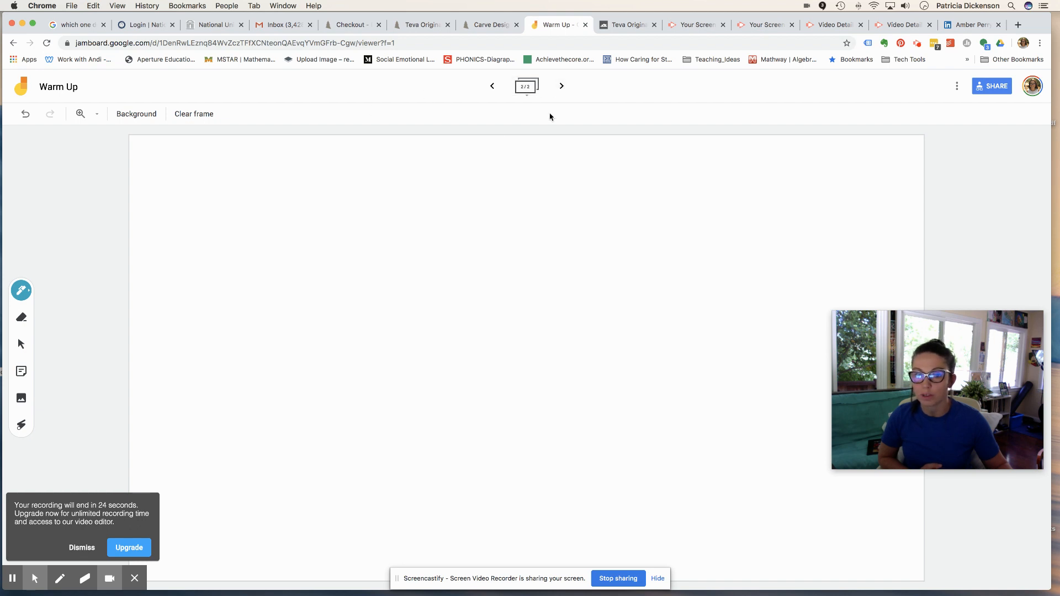
click(22, 89)
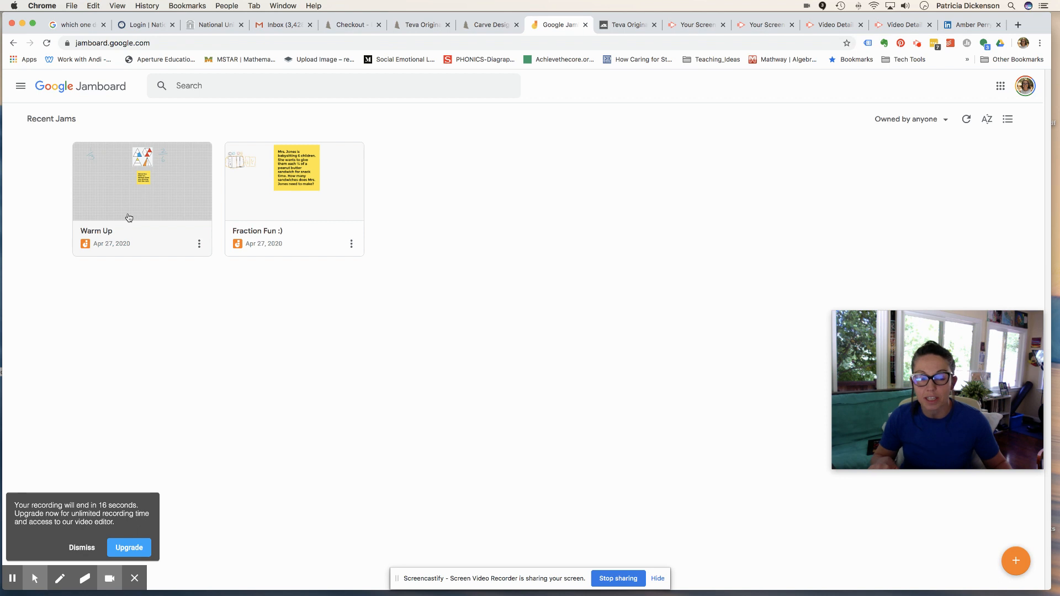
click(296, 205)
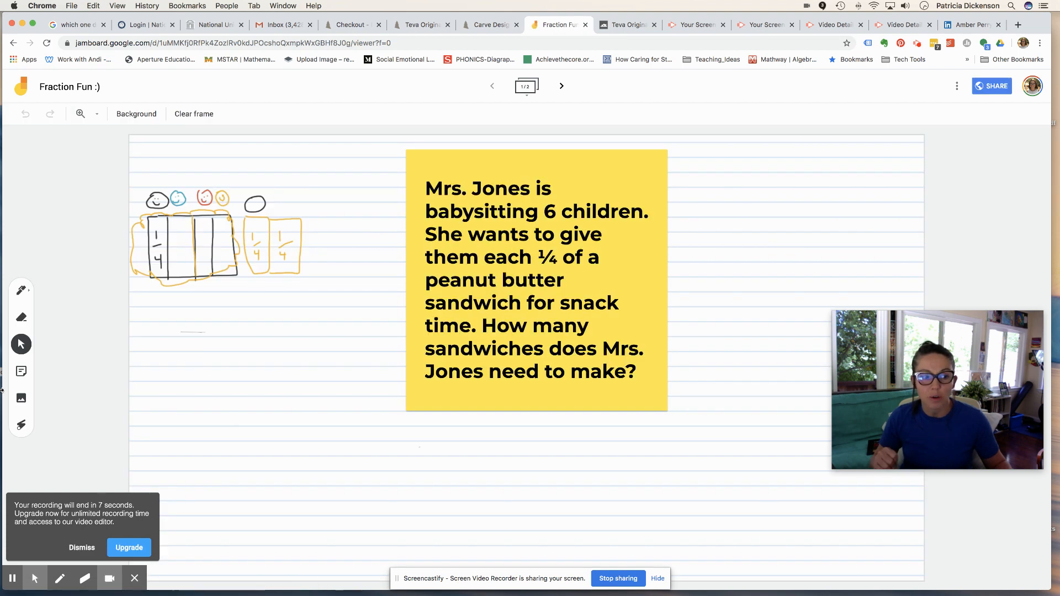
click(17, 400)
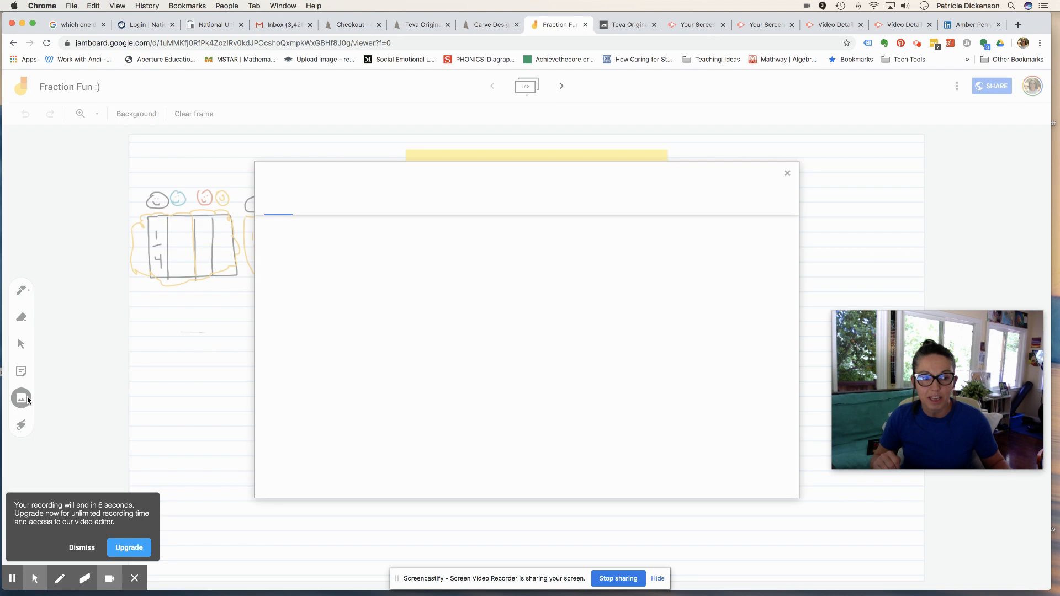